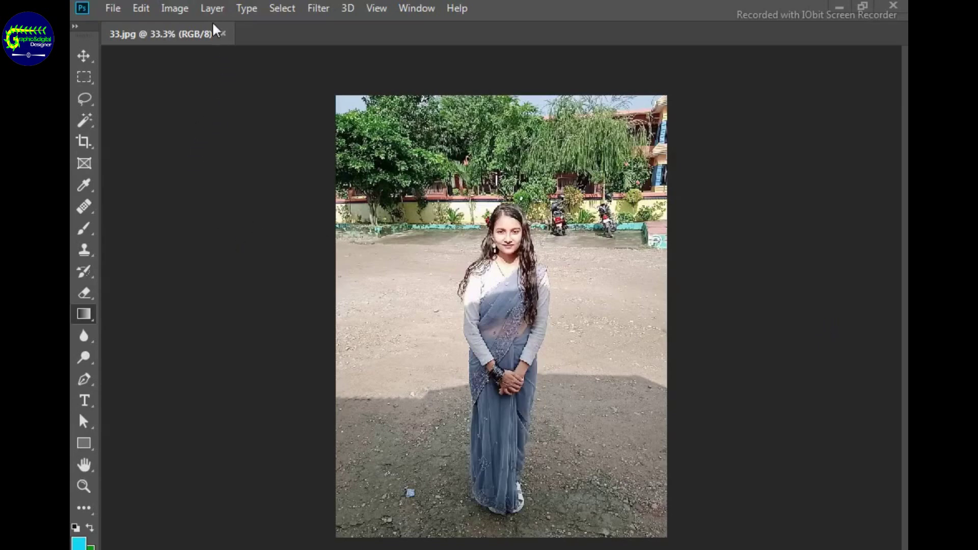
# Open Select and Mask on the saree portrait 33.jpg.
pyautogui.click(281, 8)
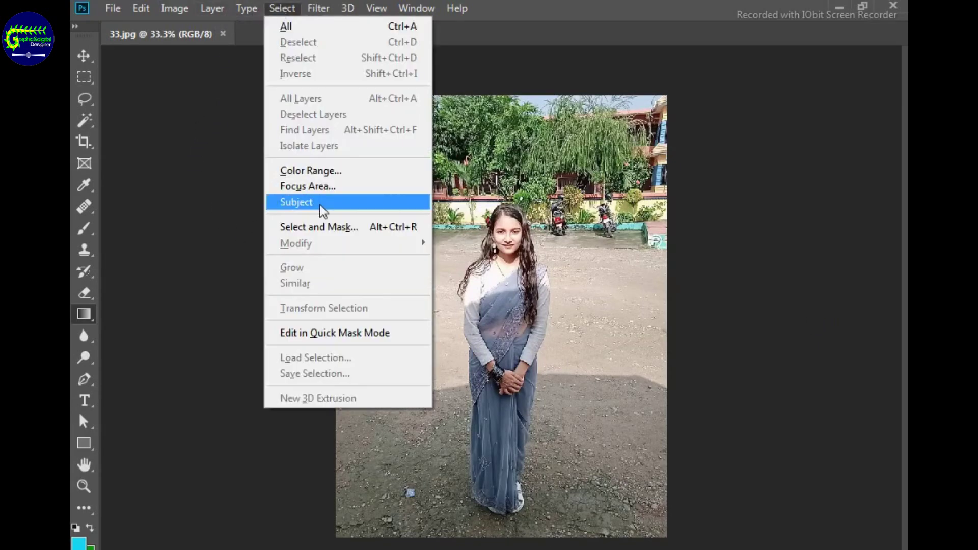
pyautogui.click(350, 230)
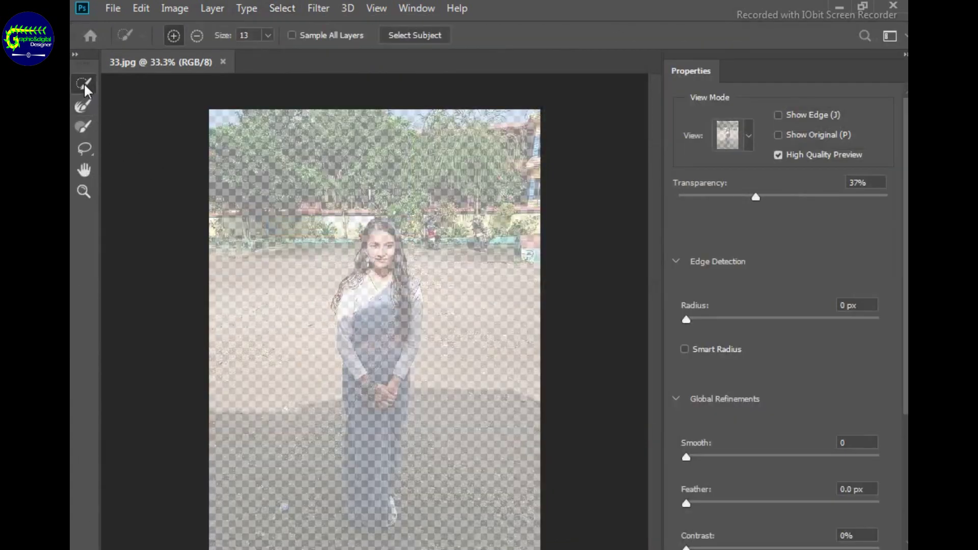
# Quick-select the woman's head, hair, both arms and sleeves.
pyautogui.moveTo(377, 230); pyautogui.dragTo(378, 251)
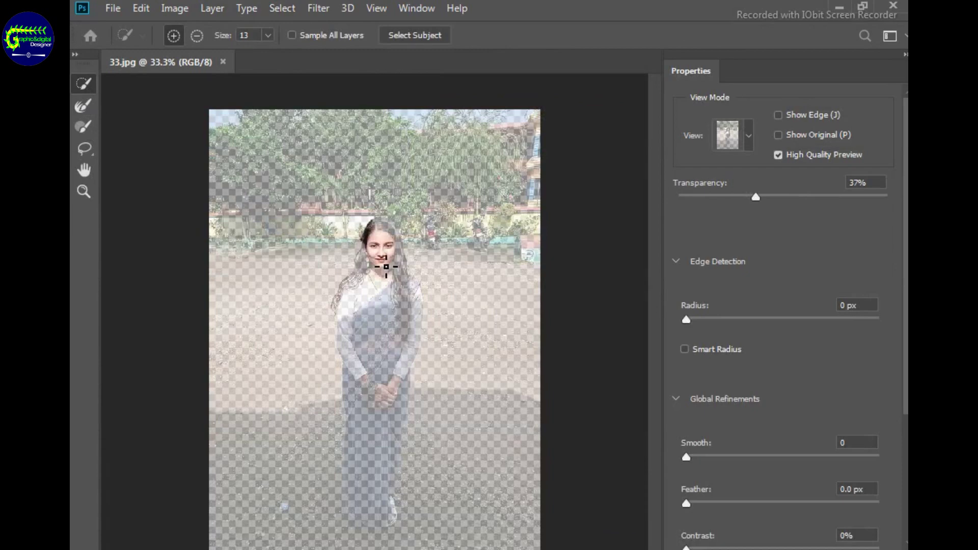
pyautogui.hotkey('ctrl', '+')
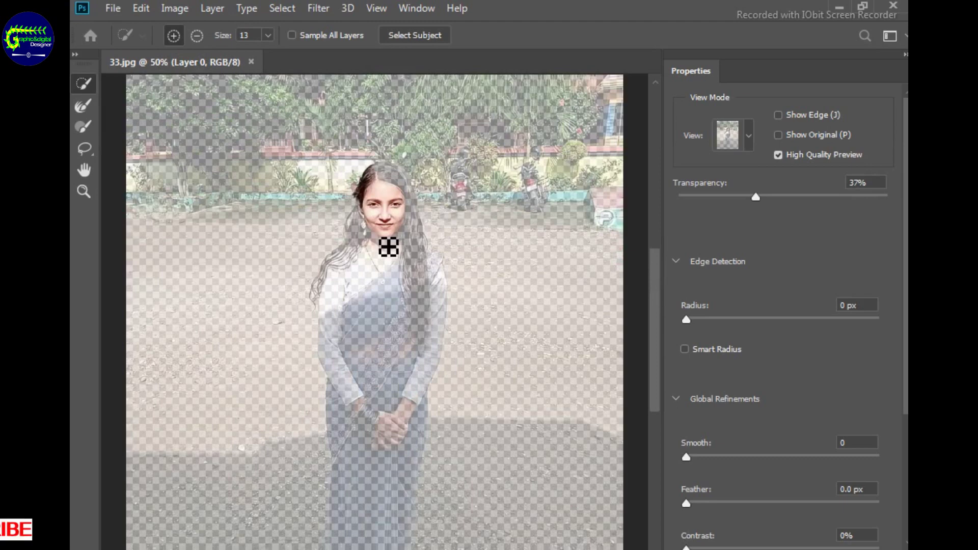
pyautogui.hotkey('ctrl', '+')
pyautogui.moveTo(385, 133)
pyautogui.mouseDown()
pyautogui.moveTo(403, 129)
pyautogui.moveTo(444, 259)
pyautogui.moveTo(340, 245)
pyautogui.moveTo(315, 270)
pyautogui.moveTo(328, 243)
pyautogui.moveTo(306, 280)
pyautogui.moveTo(379, 289)
pyautogui.moveTo(389, 251)
pyautogui.mouseUp()
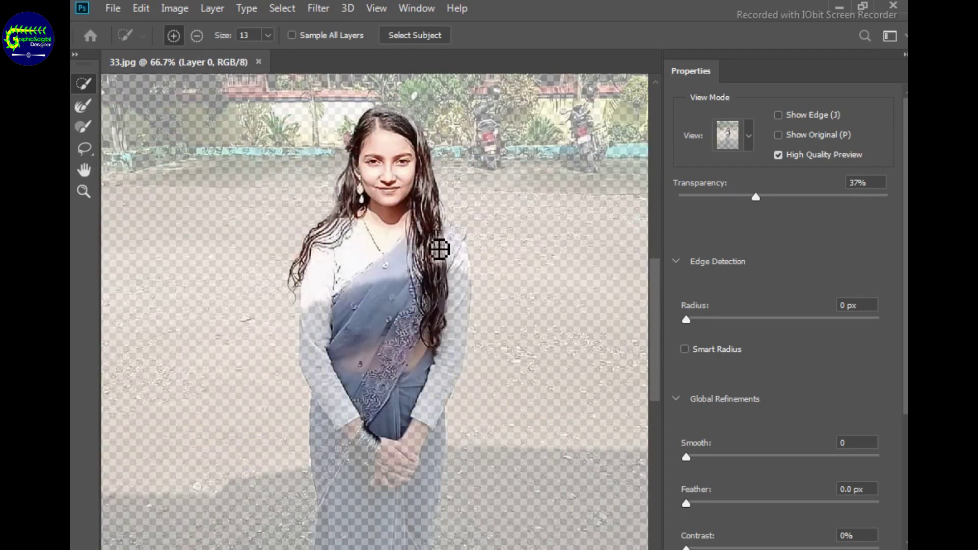
pyautogui.moveTo(450, 236)
pyautogui.mouseDown()
pyautogui.moveTo(470, 304)
pyautogui.moveTo(445, 400)
pyautogui.mouseUp()
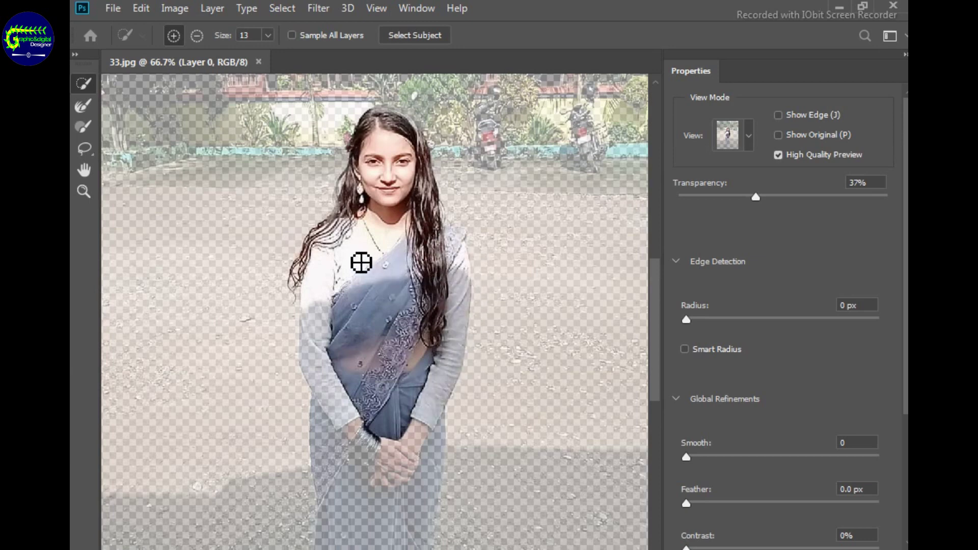
pyautogui.moveTo(327, 275)
pyautogui.mouseDown()
pyautogui.moveTo(324, 336)
pyautogui.moveTo(358, 426)
pyautogui.mouseUp()
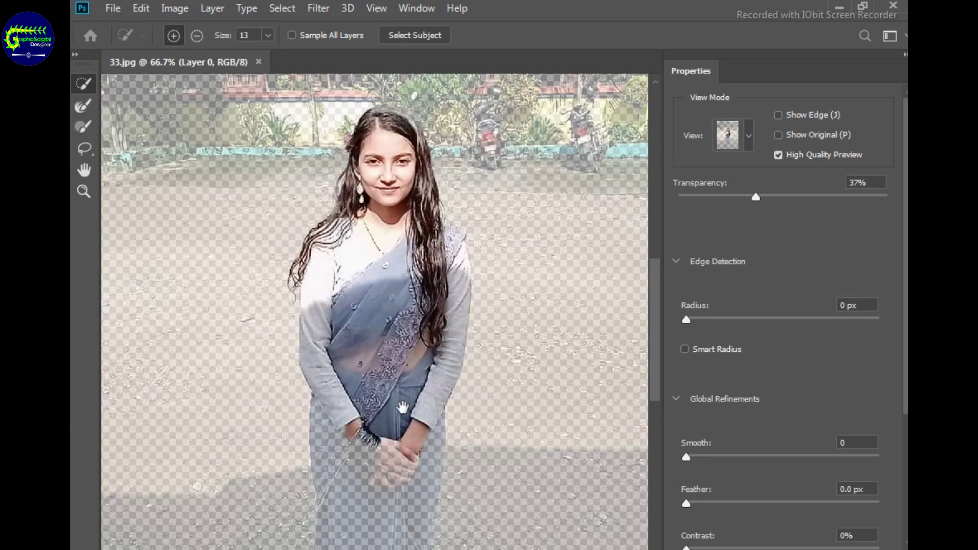
# Add both sides of the saree down to the hem, then check the full selection.
pyautogui.moveTo(395, 388); pyautogui.dragTo(416, 190)
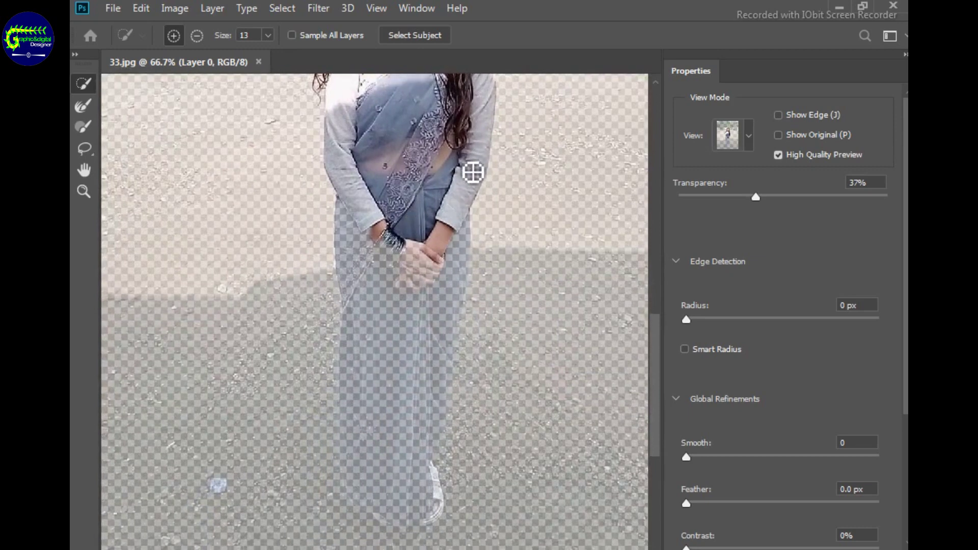
pyautogui.moveTo(433, 241)
pyautogui.mouseDown()
pyautogui.moveTo(411, 343)
pyautogui.moveTo(418, 388)
pyautogui.mouseUp()
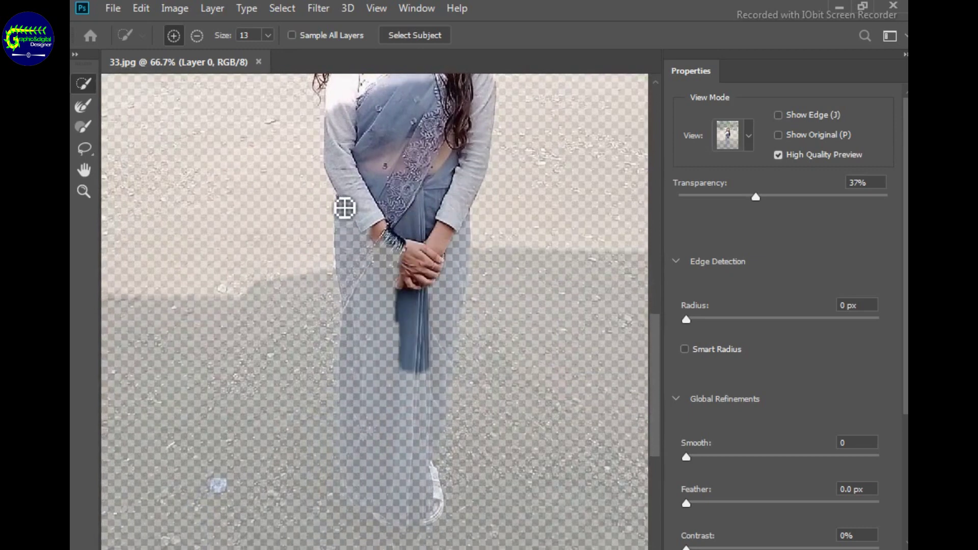
pyautogui.moveTo(356, 257); pyautogui.dragTo(364, 421)
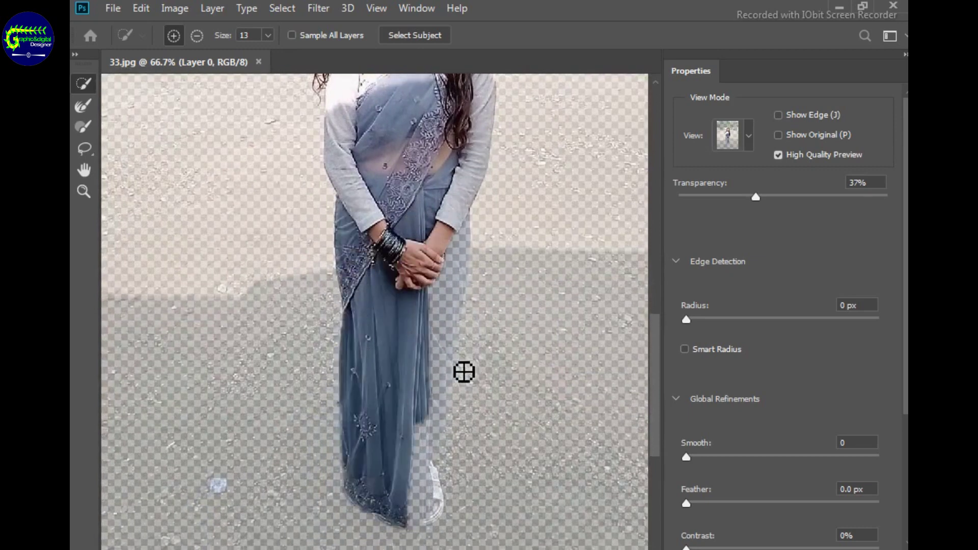
pyautogui.moveTo(454, 254)
pyautogui.mouseDown()
pyautogui.moveTo(457, 347)
pyautogui.moveTo(456, 321)
pyautogui.moveTo(436, 329)
pyautogui.moveTo(449, 366)
pyautogui.moveTo(433, 485)
pyautogui.moveTo(401, 503)
pyautogui.moveTo(369, 499)
pyautogui.moveTo(408, 529)
pyautogui.moveTo(436, 515)
pyautogui.moveTo(381, 494)
pyautogui.mouseUp()
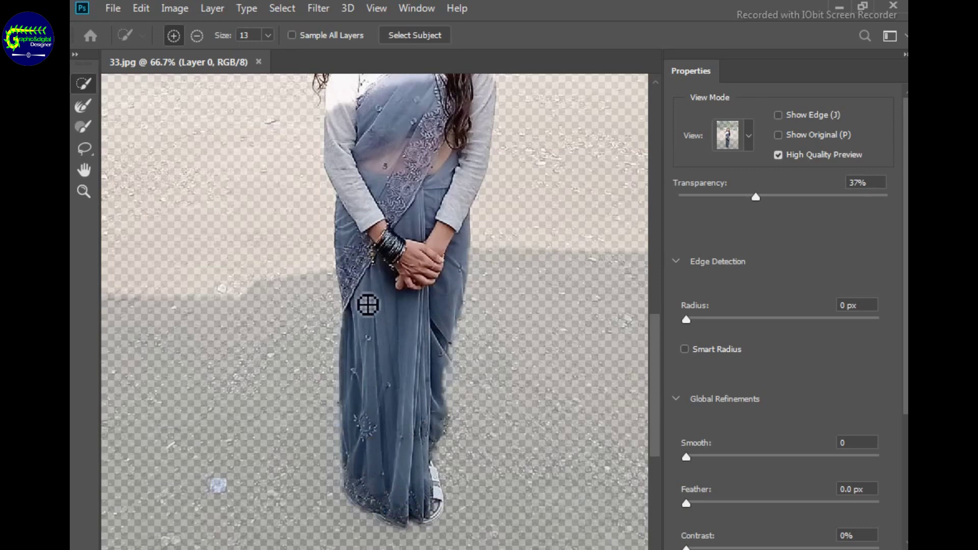
pyautogui.hotkey('ctrl', '-')
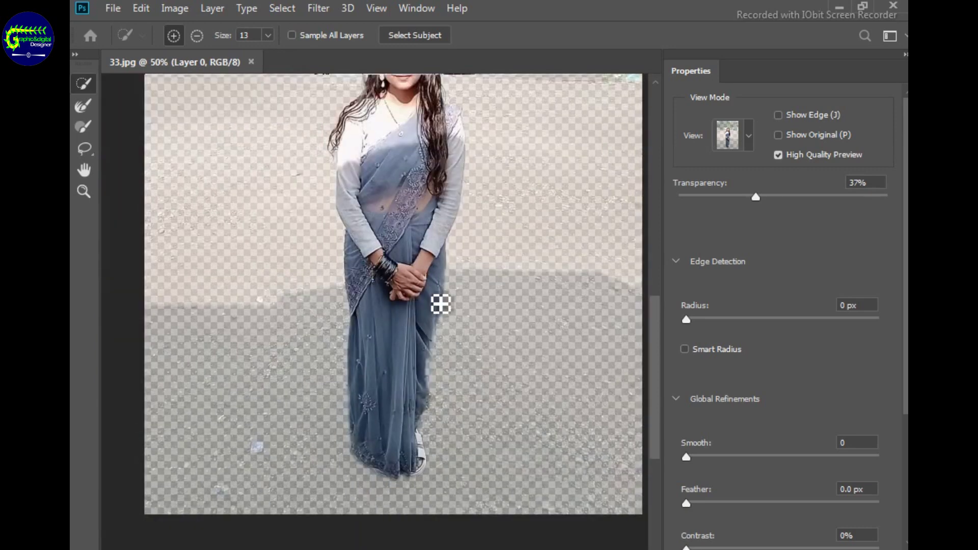
pyautogui.hotkey('ctrl', '-')
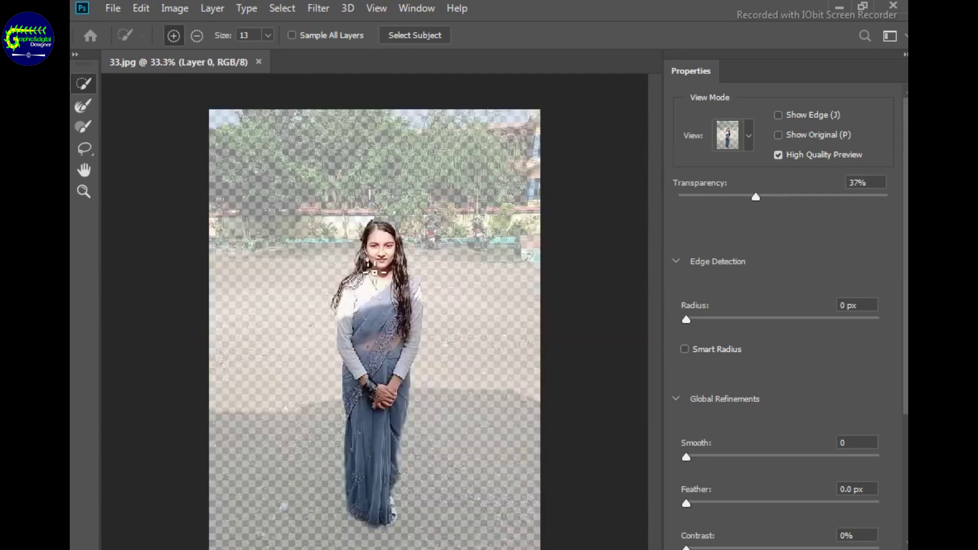
pyautogui.hotkey('ctrl', '+')
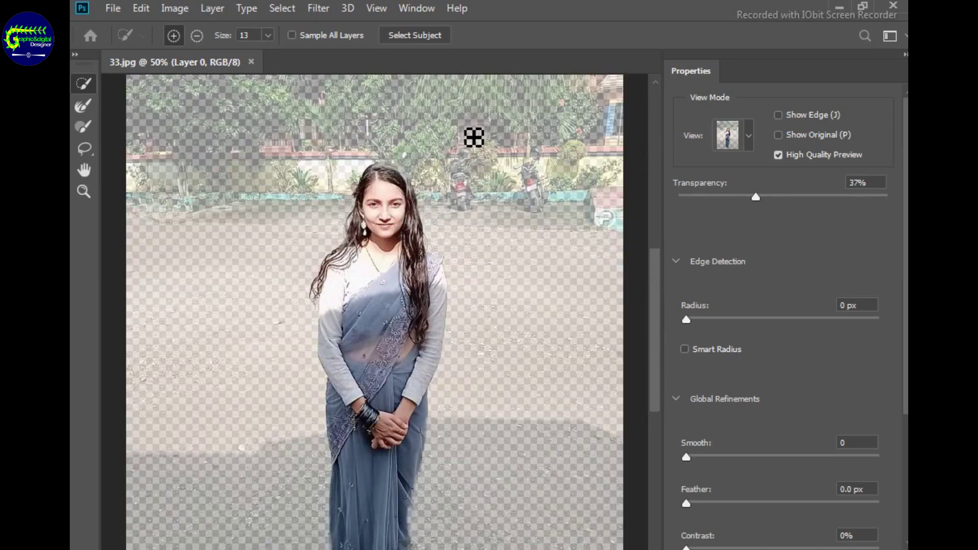
pyautogui.hotkey('ctrl', '-')
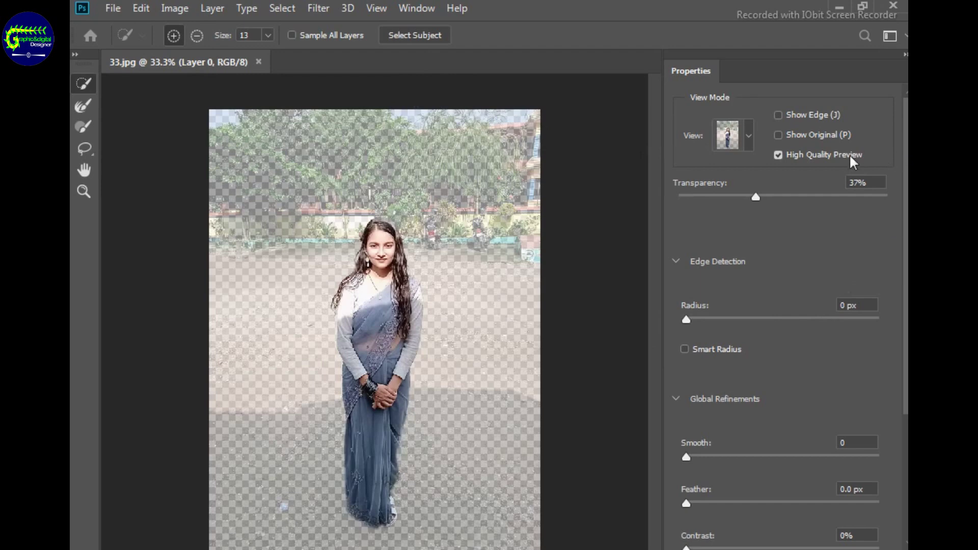
# Raise Global Refinements Contrast to 35%, keeping edge radius at 0 px.
pyautogui.moveTo(905, 235); pyautogui.dragTo(904, 353)
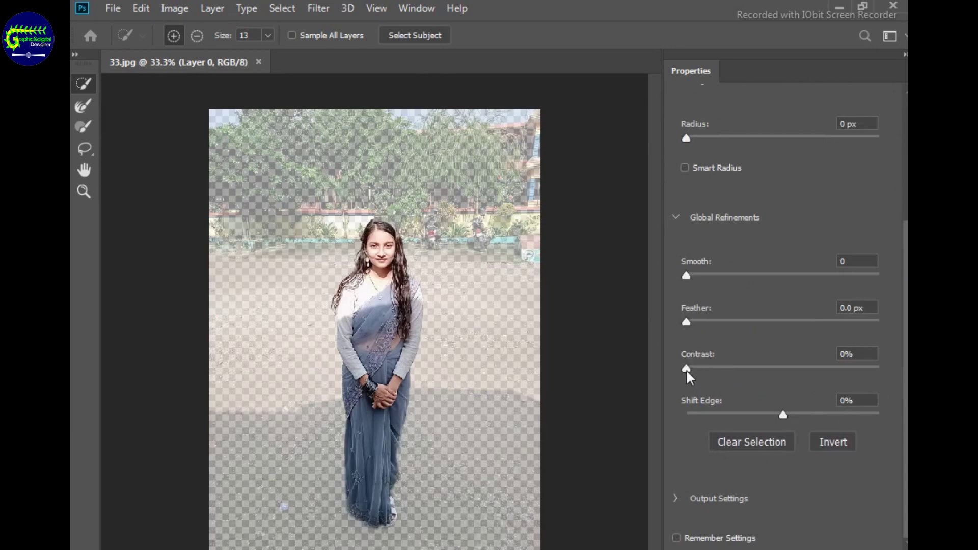
pyautogui.moveTo(686, 369)
pyautogui.mouseDown()
pyautogui.moveTo(717, 369)
pyautogui.moveTo(685, 358)
pyautogui.moveTo(754, 363)
pyautogui.mouseUp()
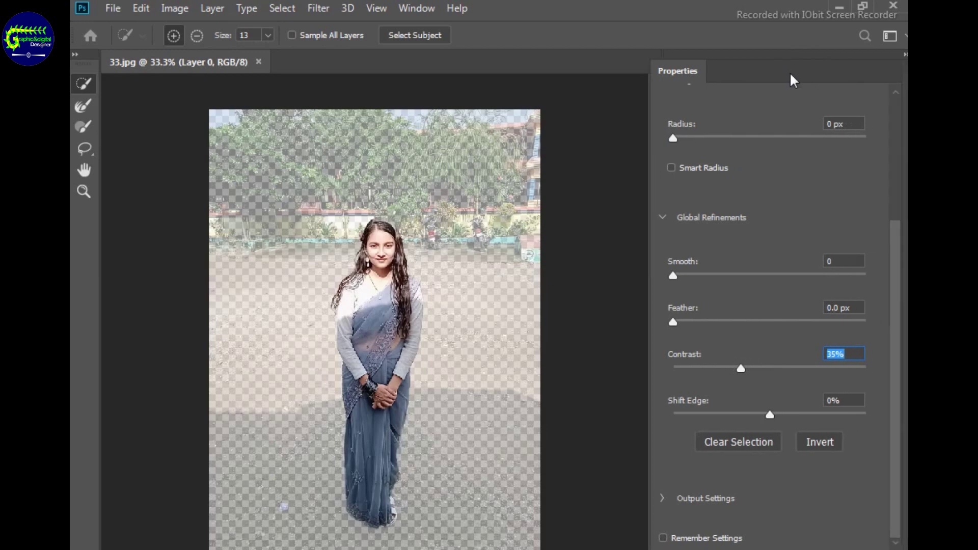
pyautogui.moveTo(790, 72)
pyautogui.mouseDown()
pyautogui.moveTo(760, 31)
pyautogui.moveTo(793, 44)
pyautogui.mouseUp()
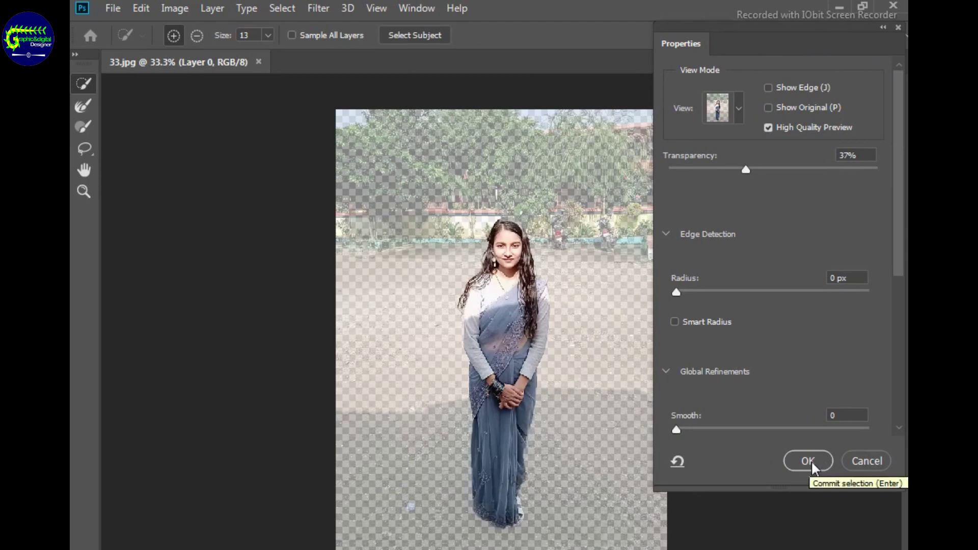
# Output the selection as a layer mask on Layer 0, leaving a transparent background.
pyautogui.click(812, 464)
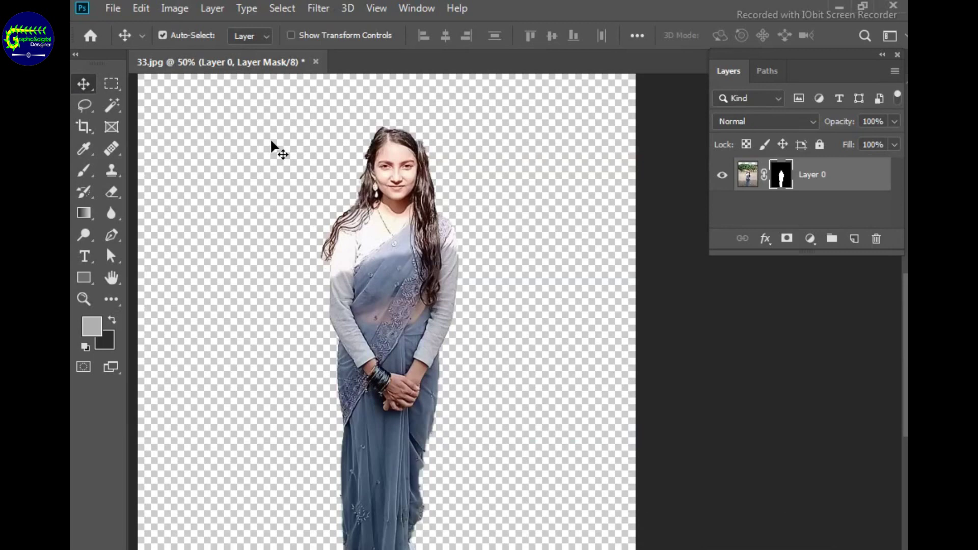
pyautogui.hotkey('ctrl', '-')
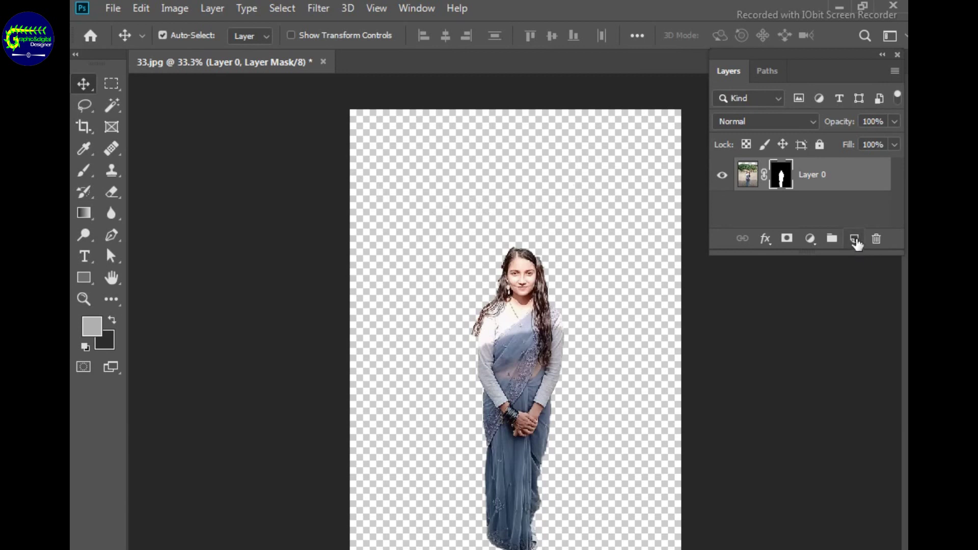
# Add an empty Layer 1 above Layer 0 and open the background Color Picker.
pyautogui.click(855, 240)
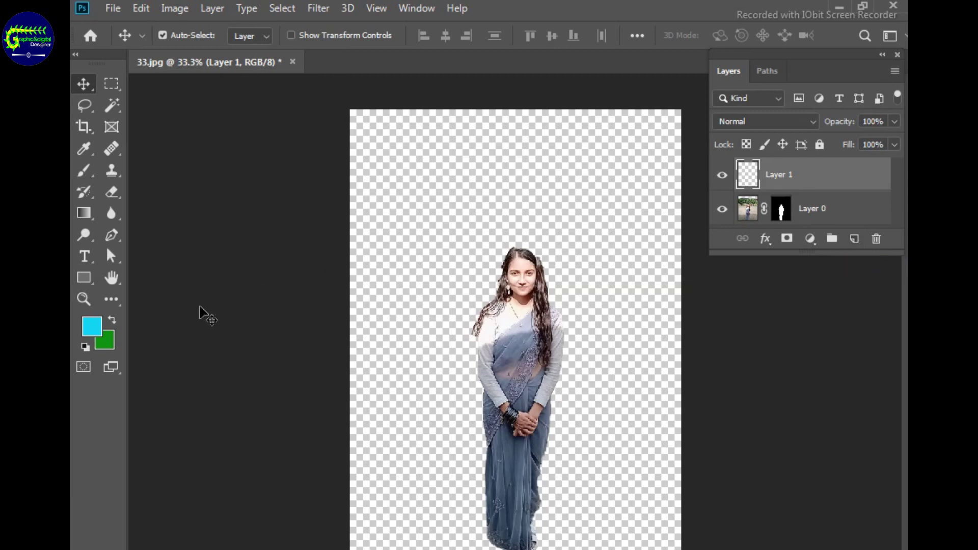
pyautogui.click(111, 345)
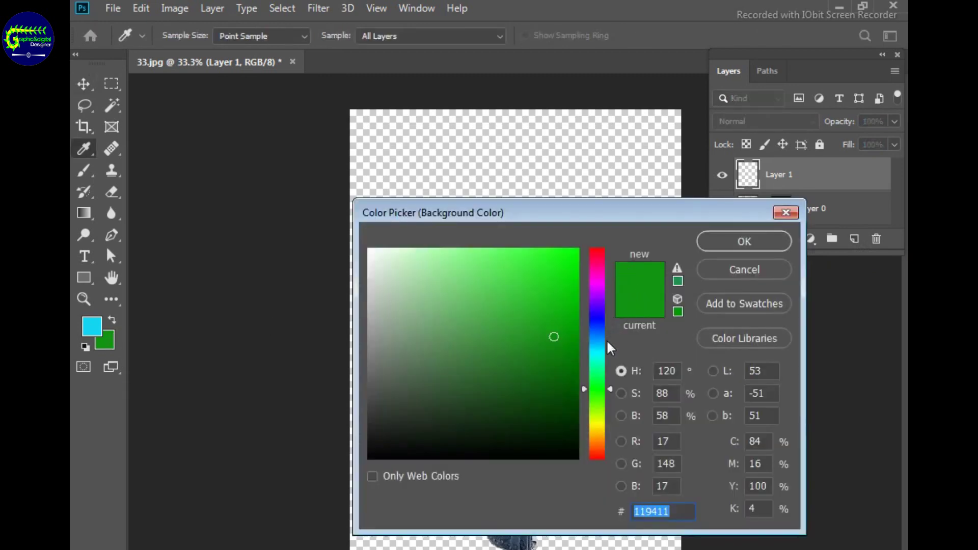
# Set the background colour to red-orange c23c0e.
pyautogui.click(601, 450)
pyautogui.moveTo(555, 319); pyautogui.dragTo(566, 301)
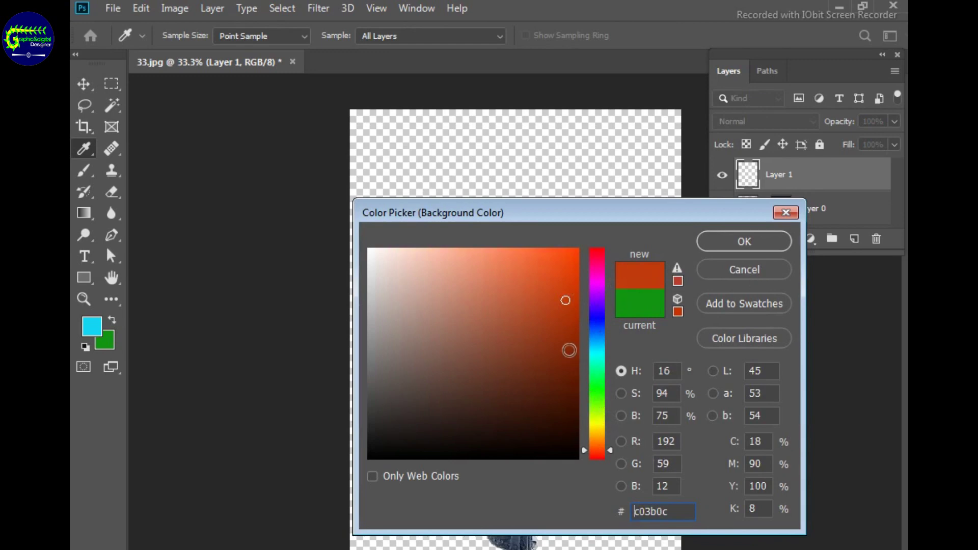
pyautogui.click(564, 299)
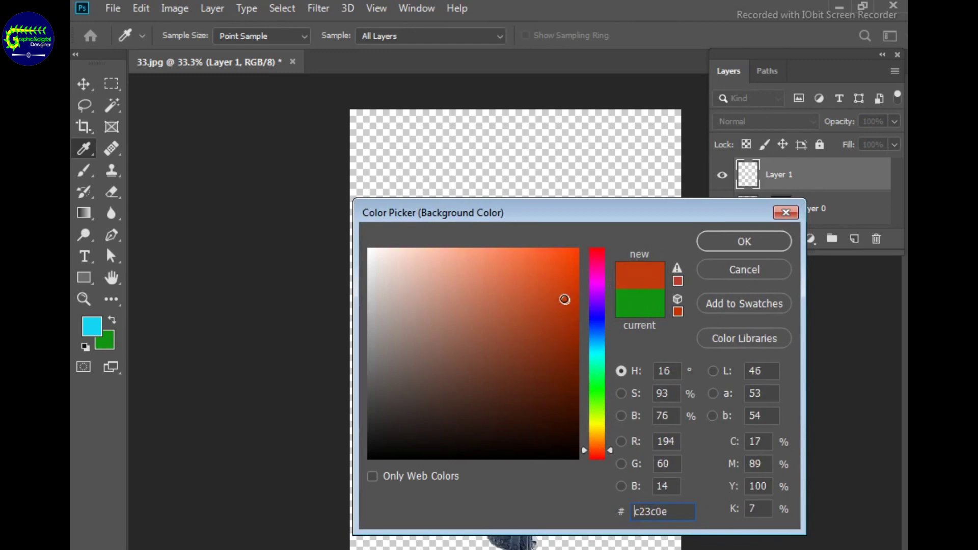
pyautogui.click(738, 246)
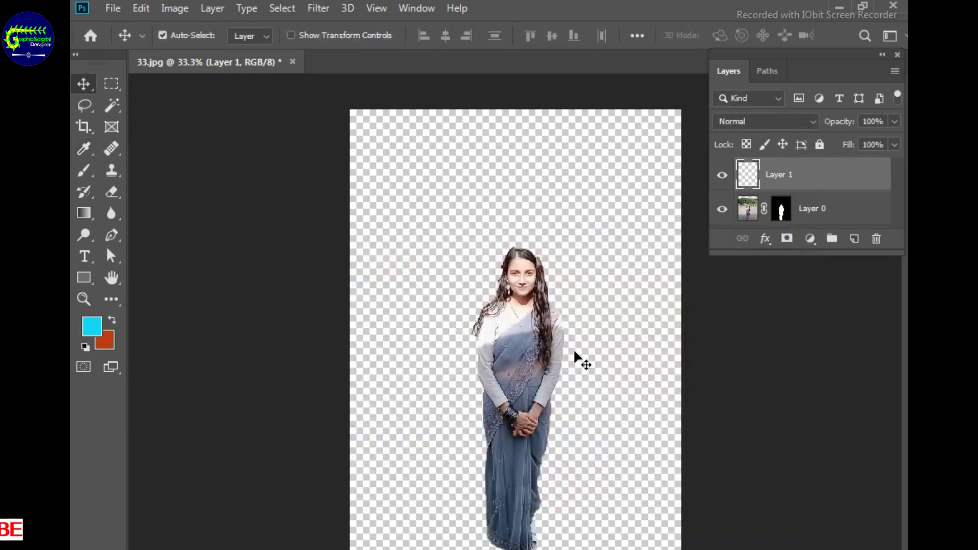
# Set the foreground colour to bright yellow eddb46.
pyautogui.click(93, 326)
pyautogui.moveTo(597, 349); pyautogui.dragTo(597, 428)
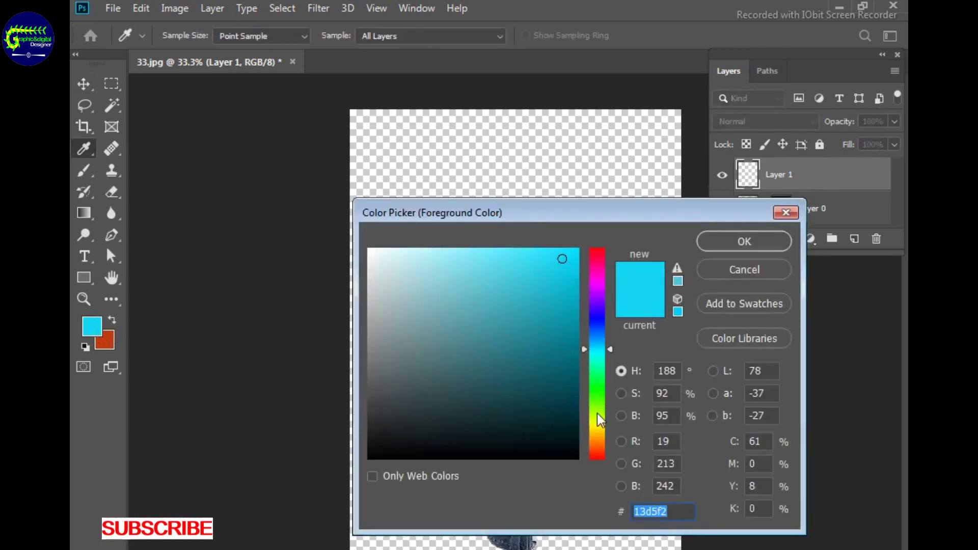
pyautogui.click(525, 263)
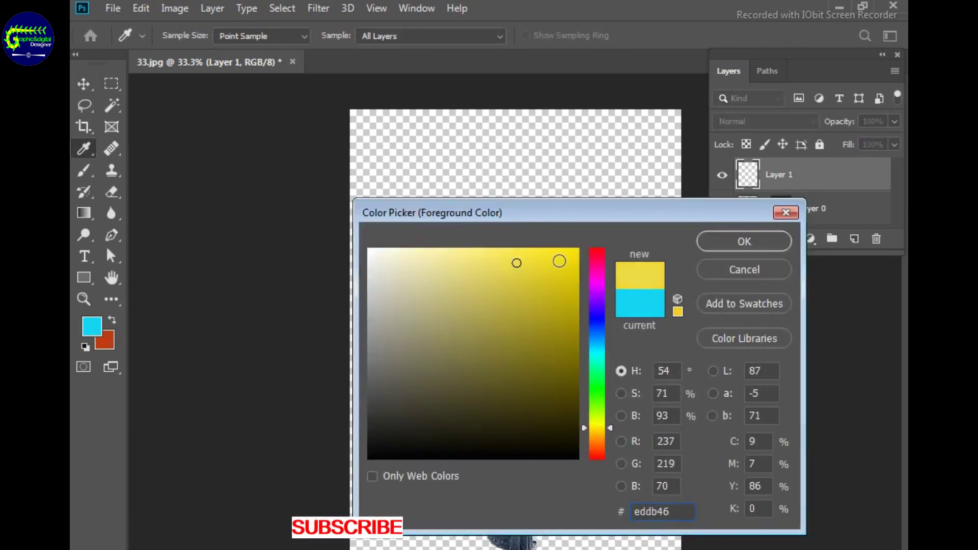
pyautogui.click(711, 245)
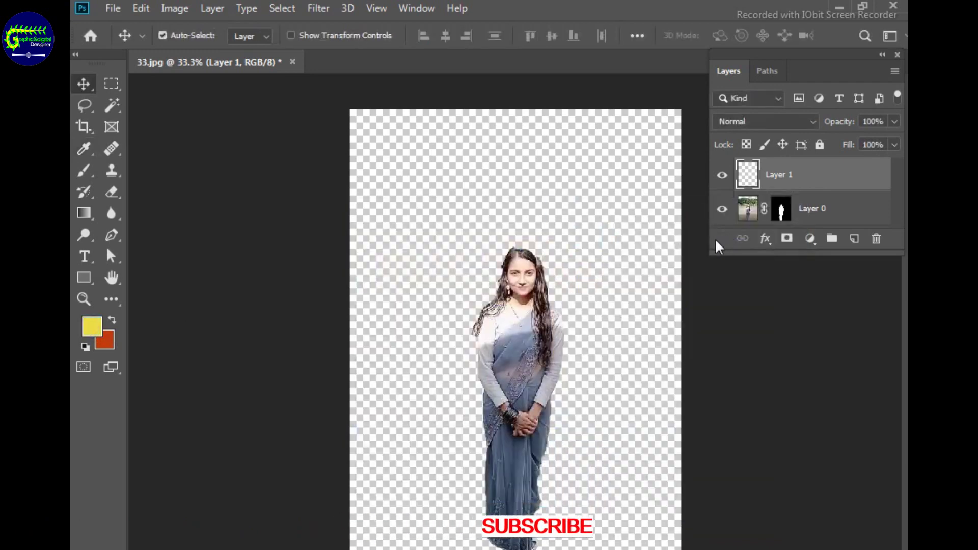
pyautogui.click(84, 214)
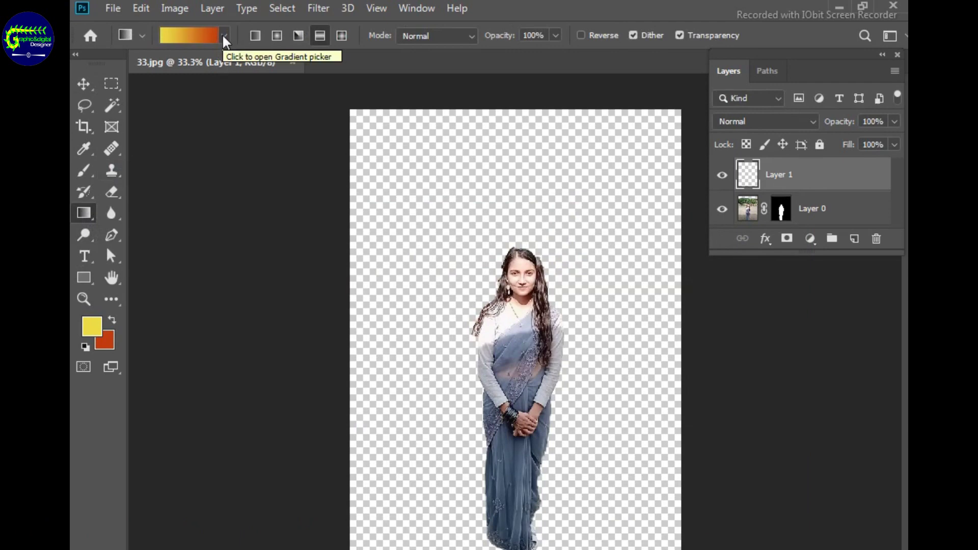
# Fill Layer 1 with a top-to-bottom yellow-to-orange gradient and move it below Layer 0.
pyautogui.click(224, 37)
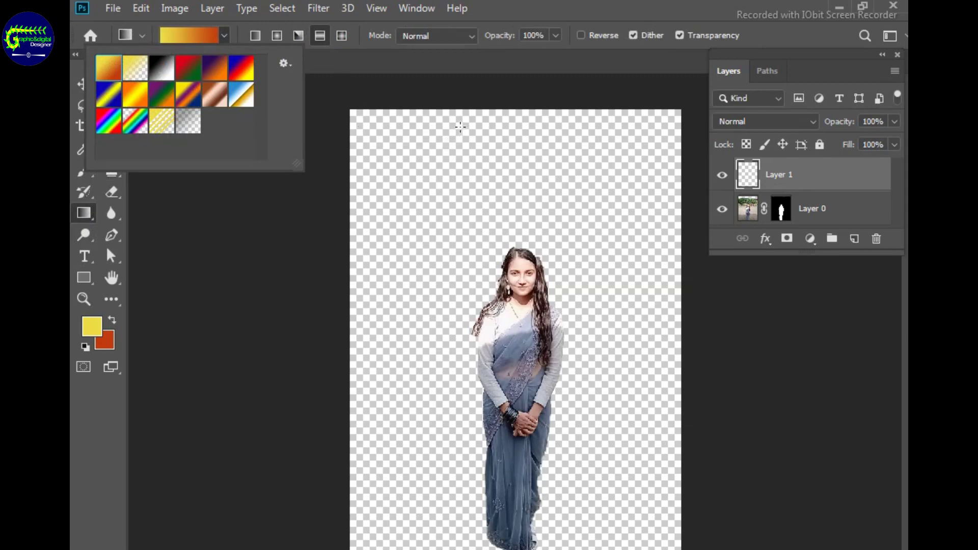
pyautogui.moveTo(460, 127); pyautogui.dragTo(463, 522)
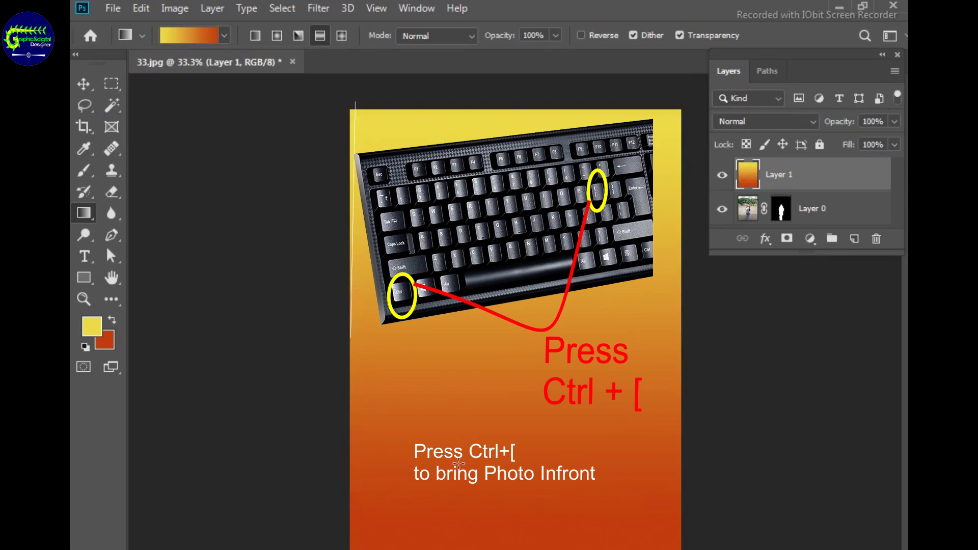
pyautogui.hotkey('ctrl', '[')
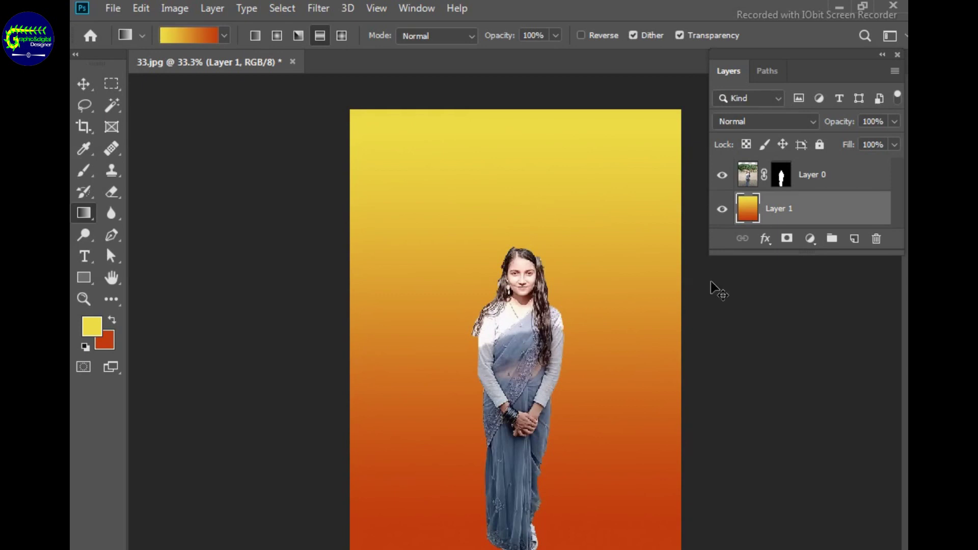
# Zoom to 50% and pan to the woman's head on the gradient composite.
pyautogui.hotkey('ctrl', '+')
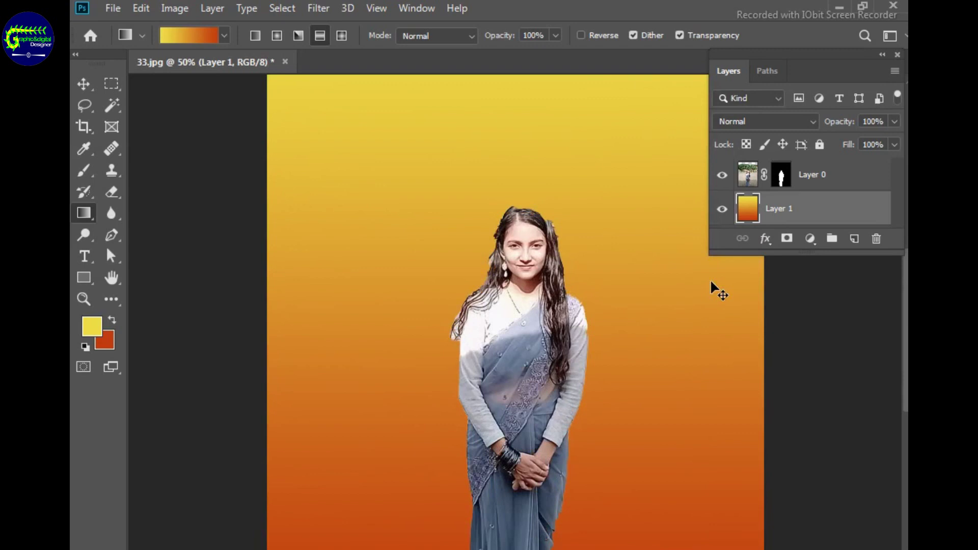
pyautogui.moveTo(577, 381); pyautogui.dragTo(487, 261)
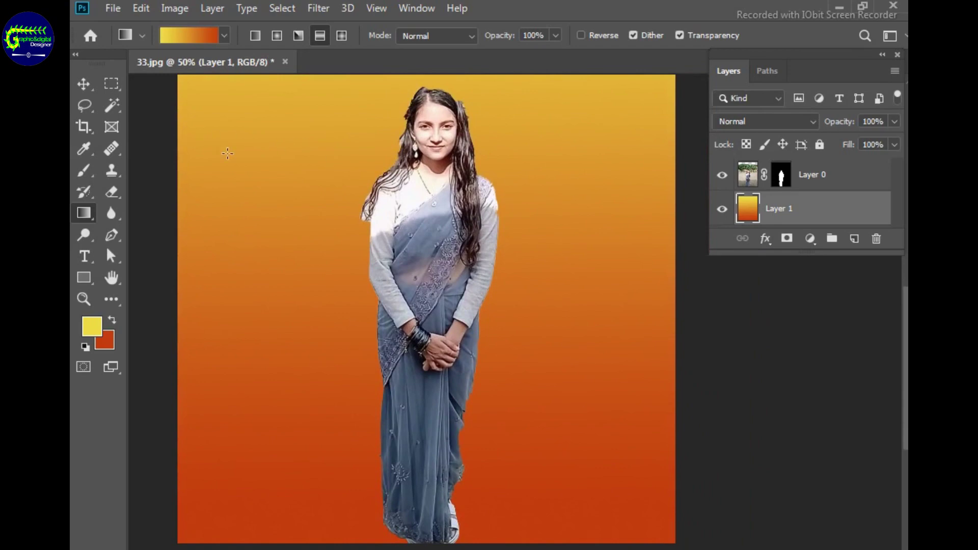
pyautogui.click(114, 9)
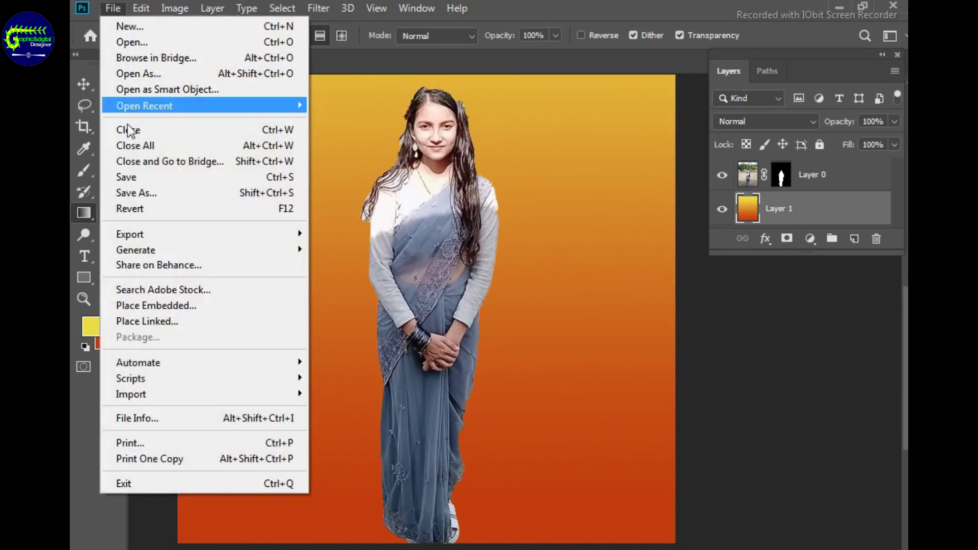
# Save the composite as JPEG 'photo' in the dddd folder at quality 8.
pyautogui.click(155, 196)
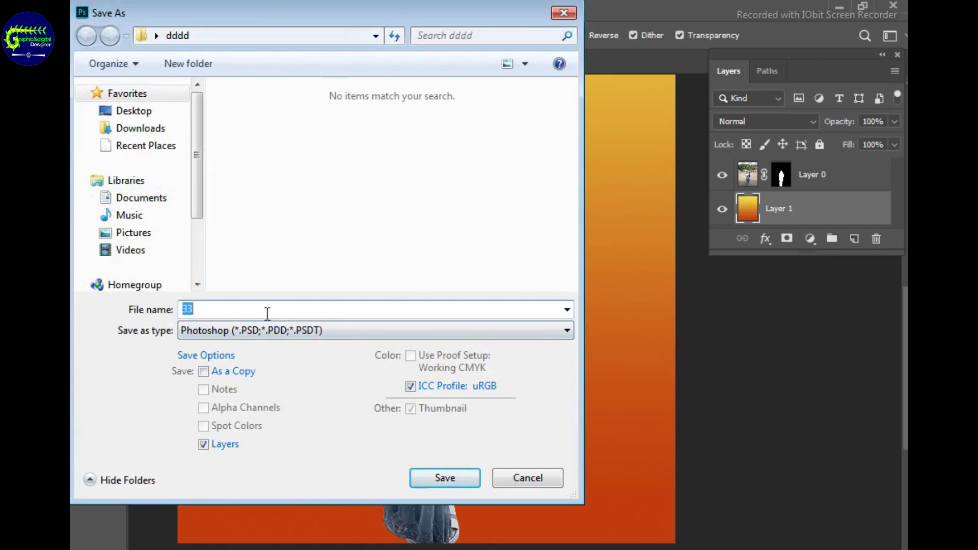
pyautogui.write('photo')
pyautogui.click(296, 335)
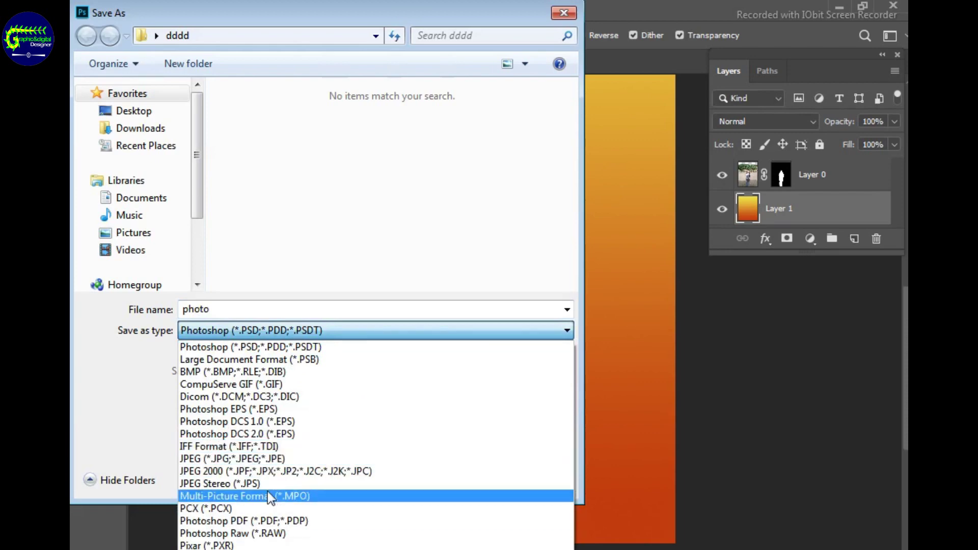
pyautogui.click(279, 460)
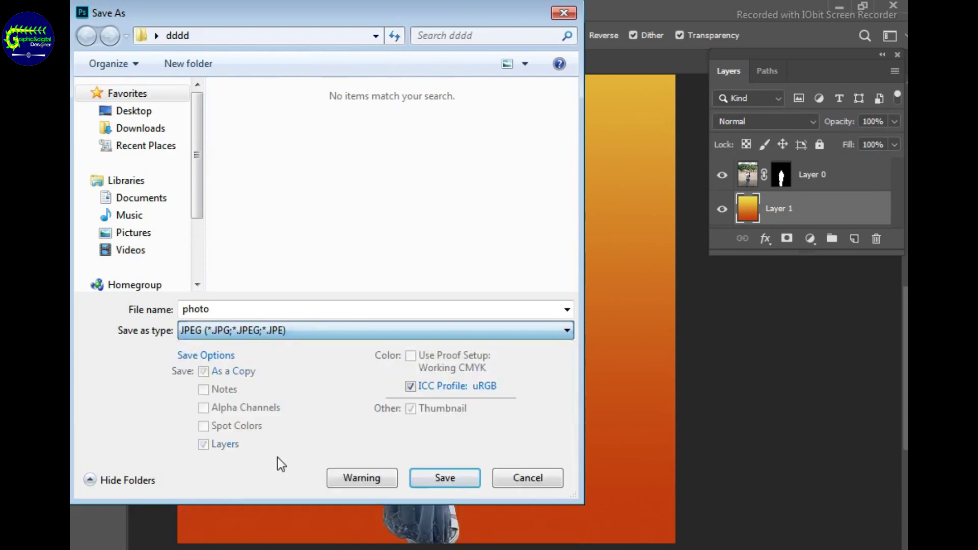
pyautogui.click(437, 480)
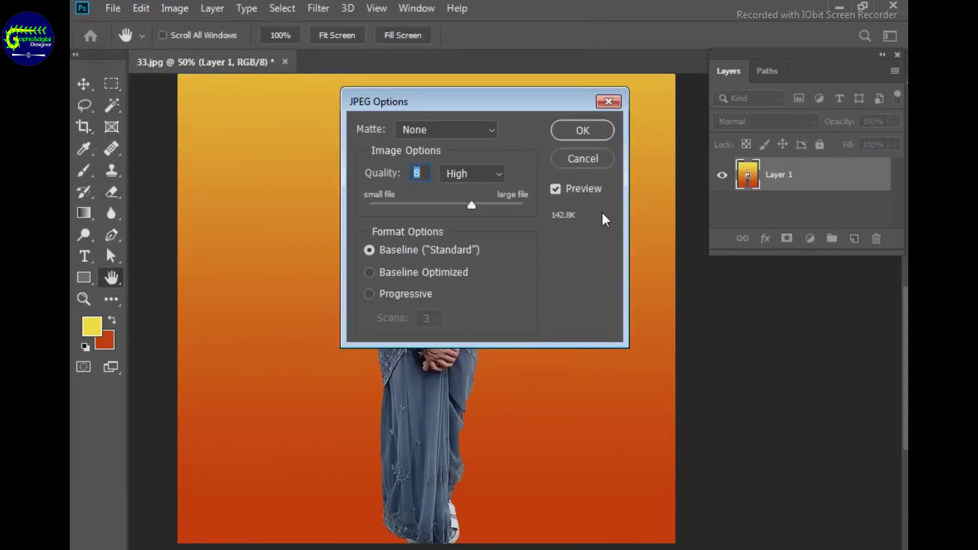
pyautogui.click(584, 131)
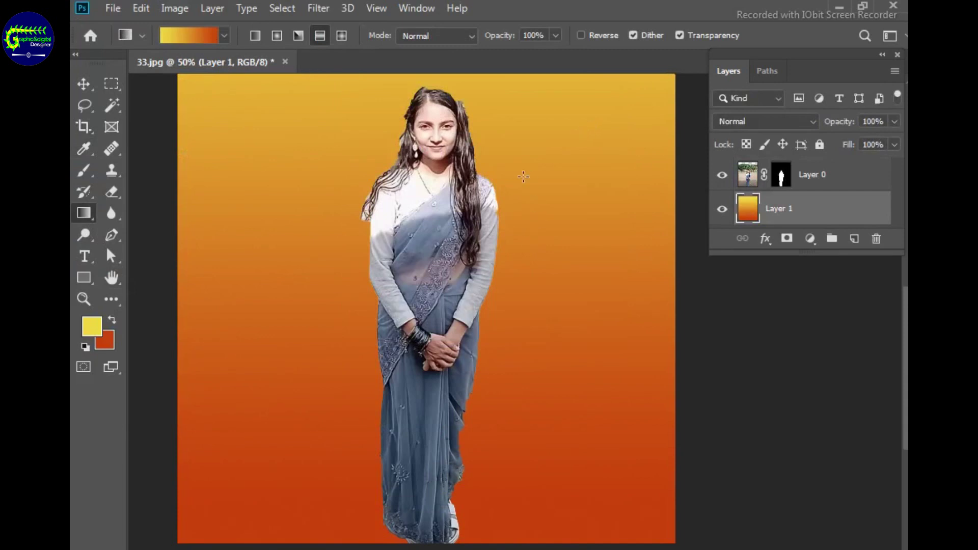